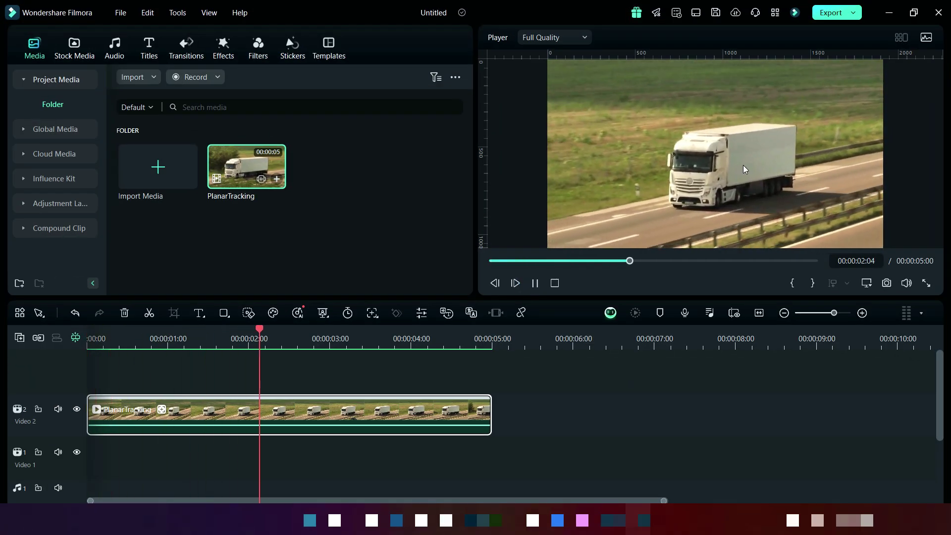
Step: Pause the truck clip at 00:00:03:05 and switch on Advanced planar tracking in its AI Tools
click(535, 283)
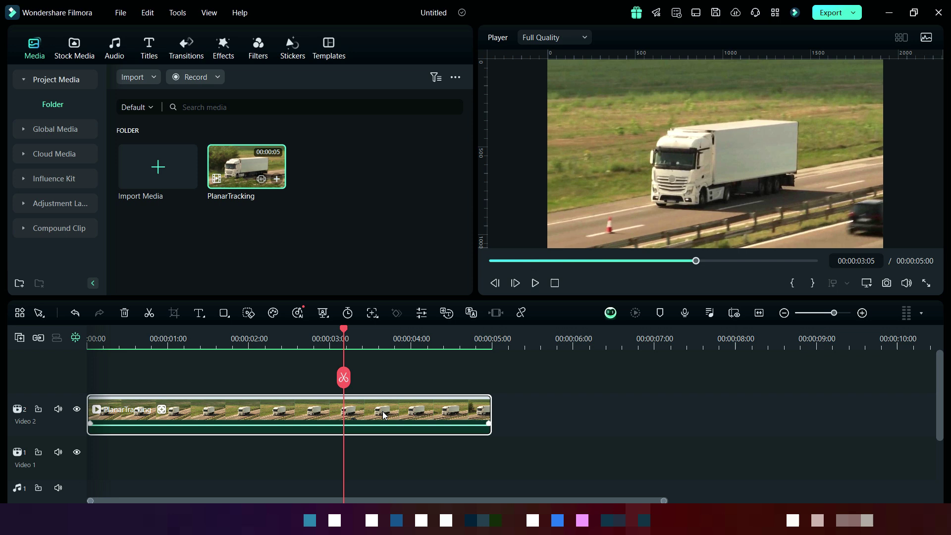
click(383, 412)
click(116, 64)
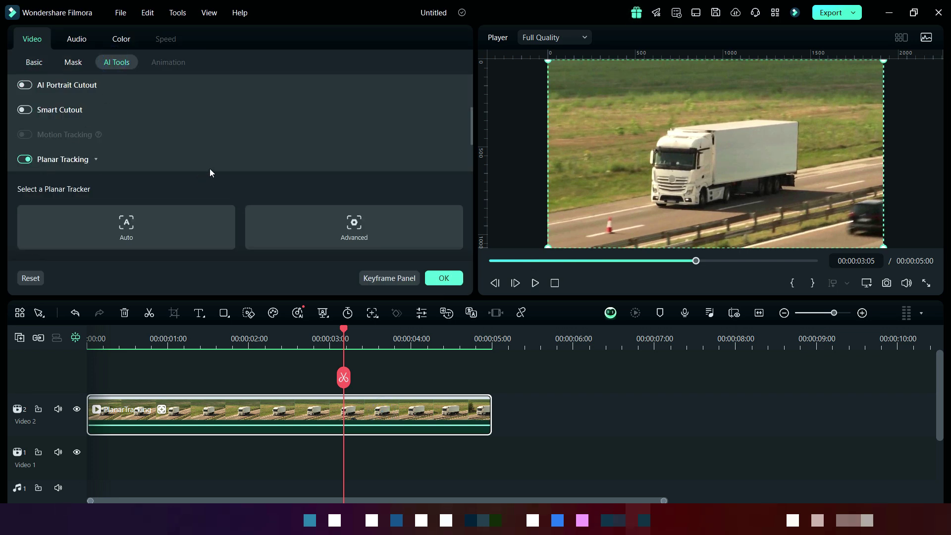
scroll(209, 169, down, 2)
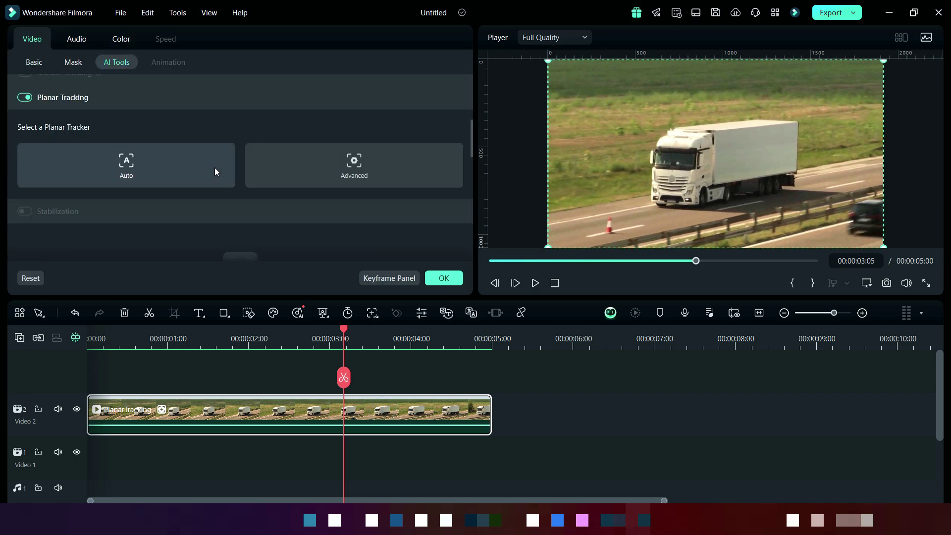
click(328, 167)
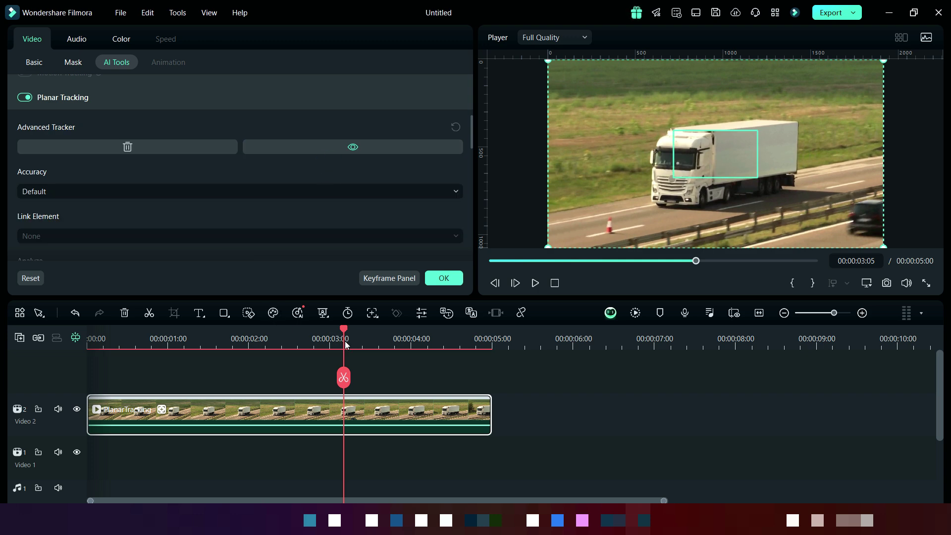
Step: At 00:00:04:29, fit the tracker's four corners onto the corners of the trailer side
drag(343, 332, 489, 354)
drag(712, 164, 745, 159)
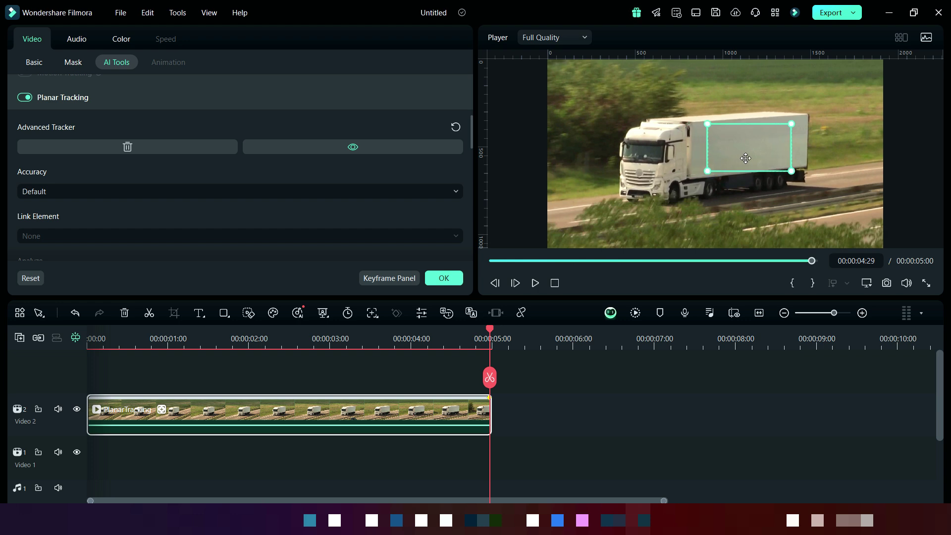
drag(708, 125, 692, 124)
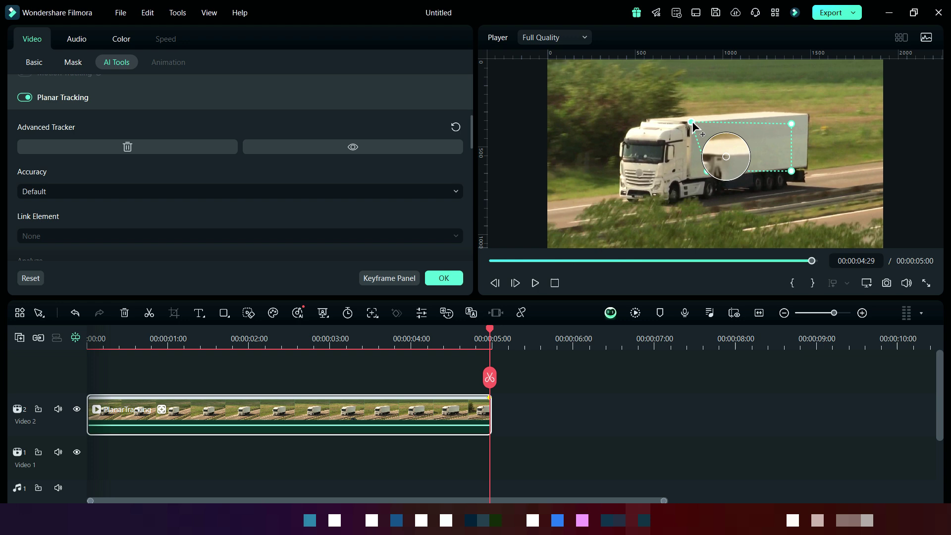
drag(708, 172, 692, 178)
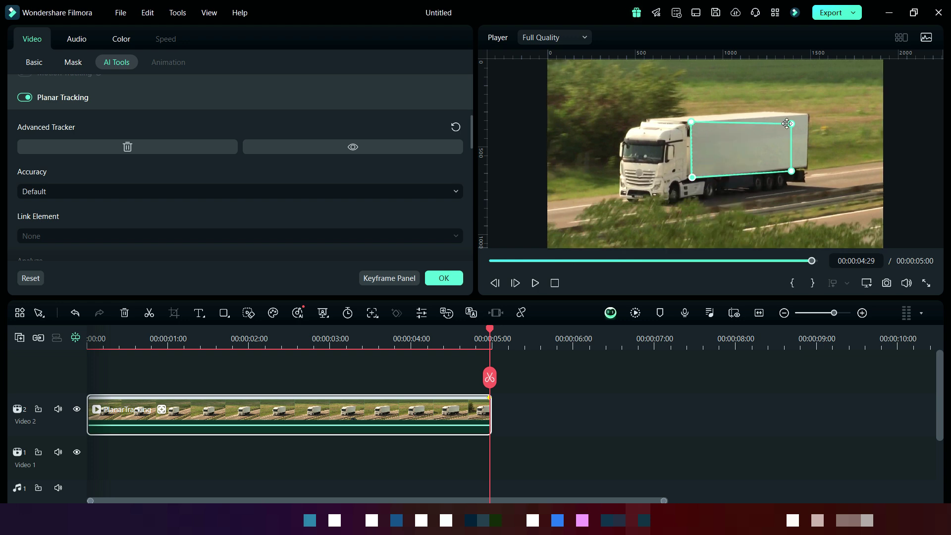
drag(792, 124, 807, 116)
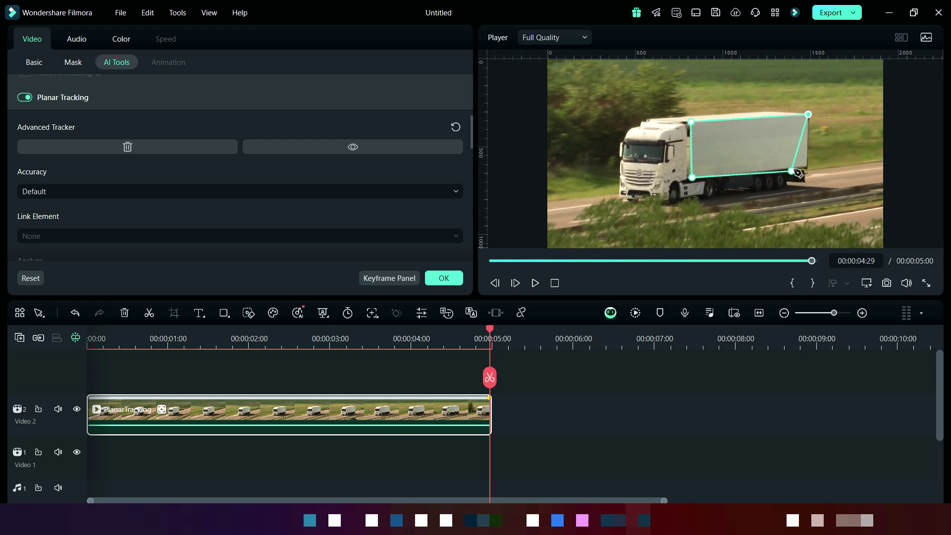
drag(792, 173, 808, 167)
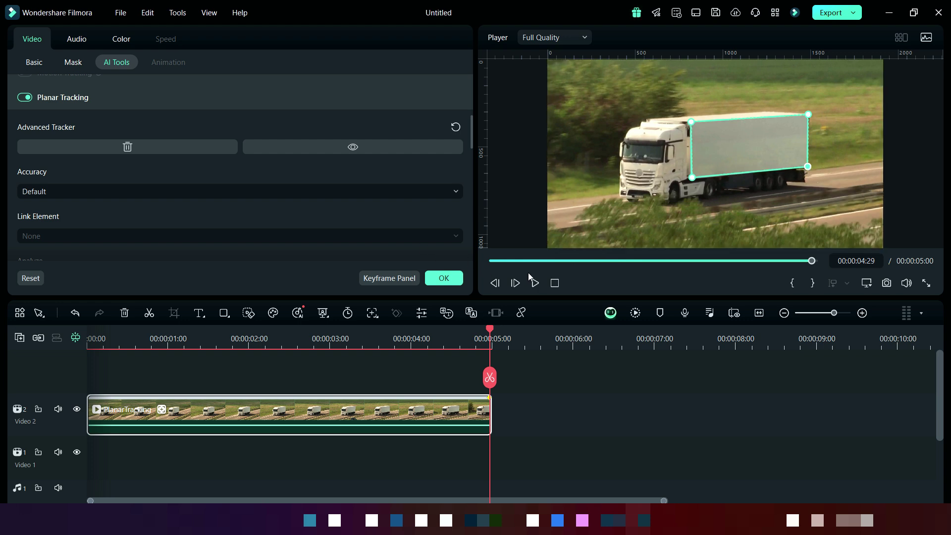
scroll(133, 227, down, 1)
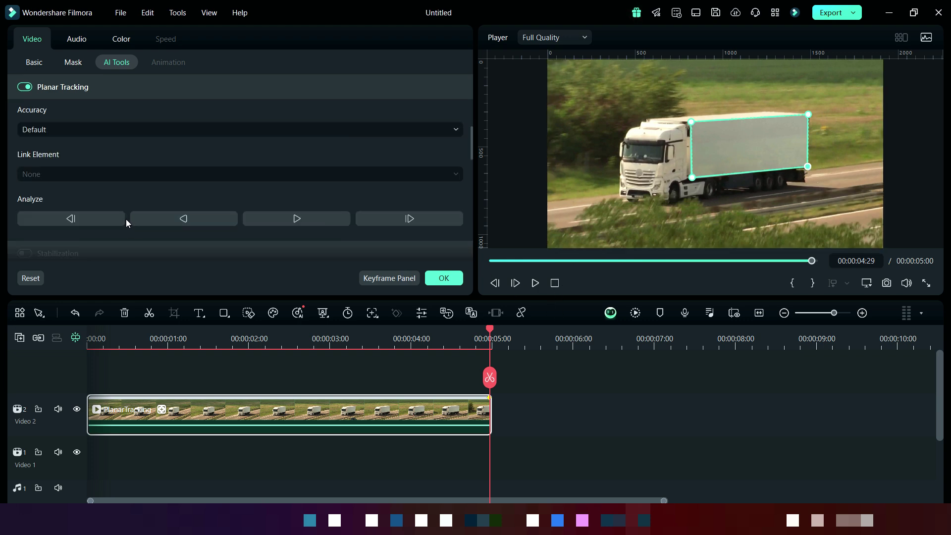
Step: Run Track Backward so the shape follows the trailer side to the clip's start
click(188, 218)
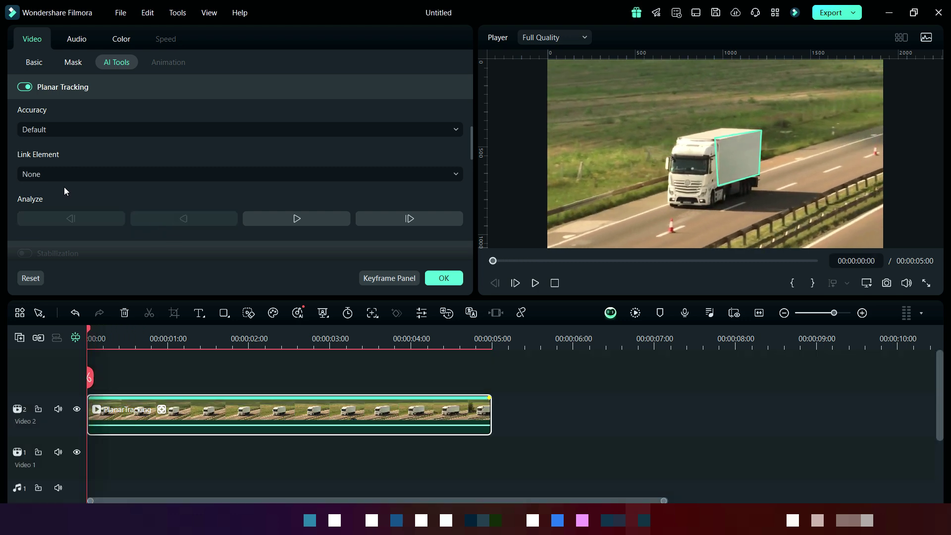
Step: Link the black-and-white horse image from the computer to the tracker and play it back
click(64, 172)
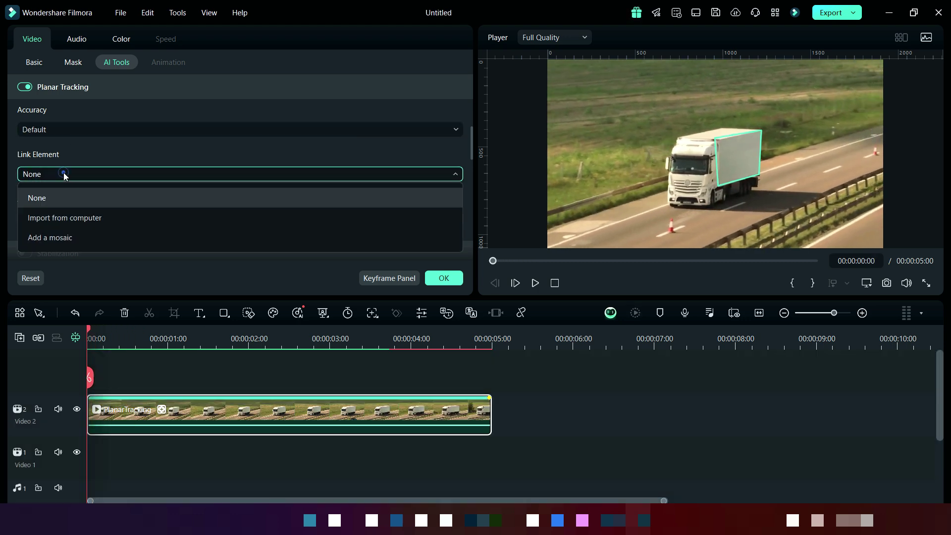
click(64, 215)
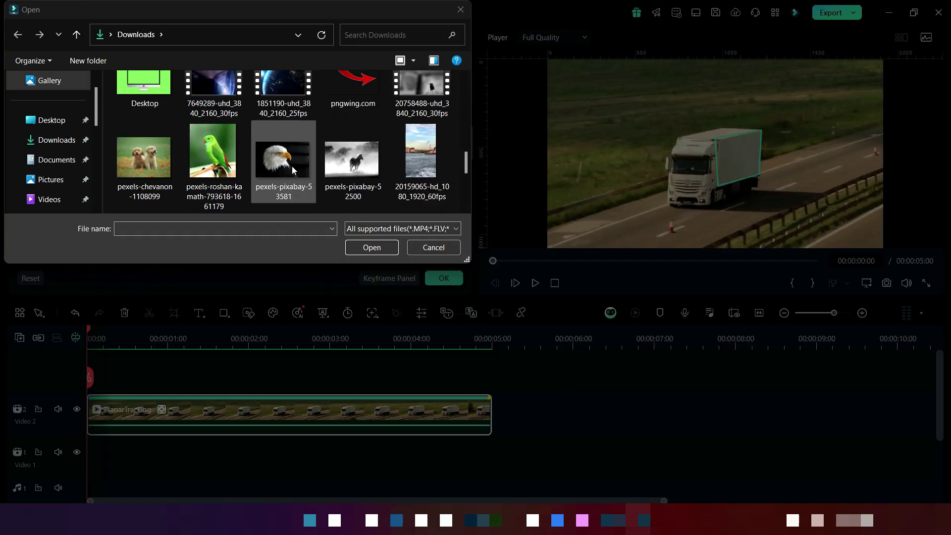
double_click(284, 157)
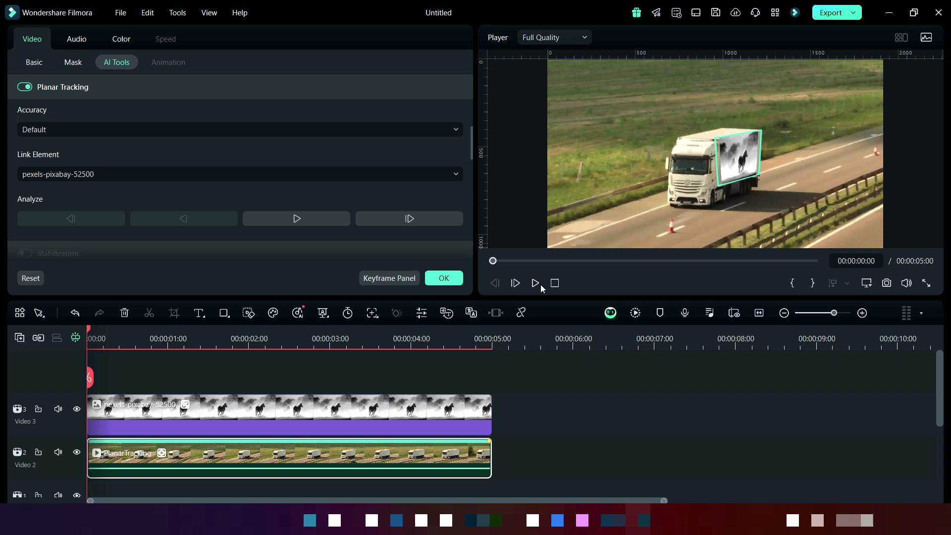
click(535, 283)
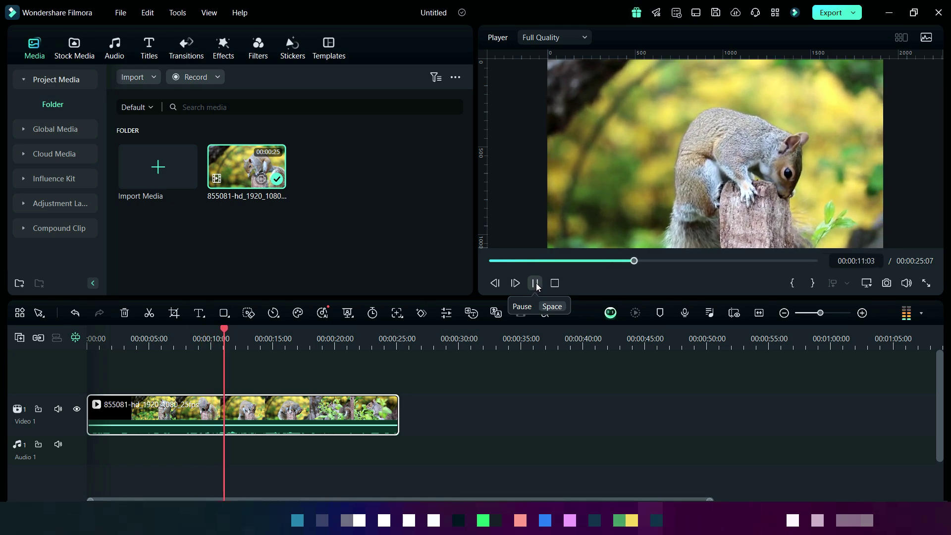
Step: Pause the squirrel clip at 00:00:11:09 and open its AI Tools properties
click(534, 287)
double_click(257, 407)
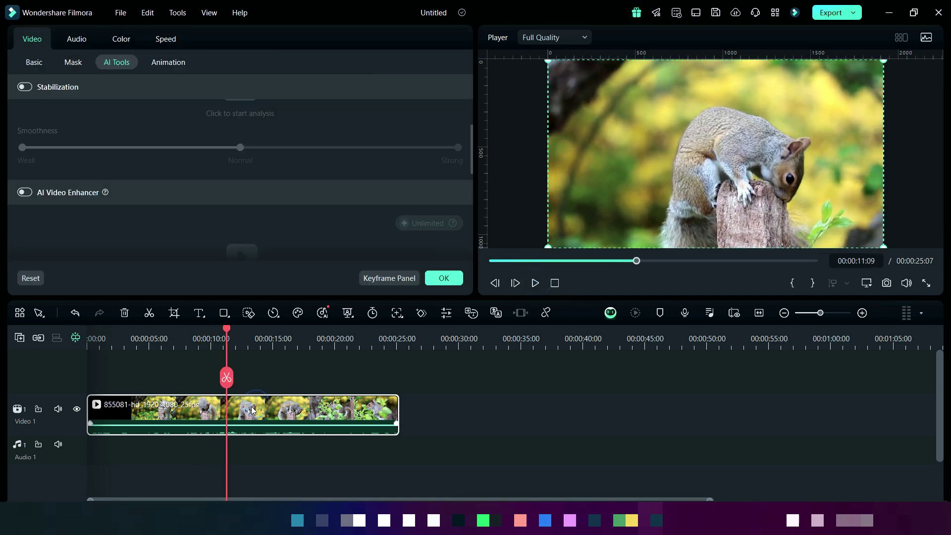
Step: Turn on AI Video Enhancer for the squirrel clip and generate the enhanced copy
mouse_move(68, 192)
click(25, 193)
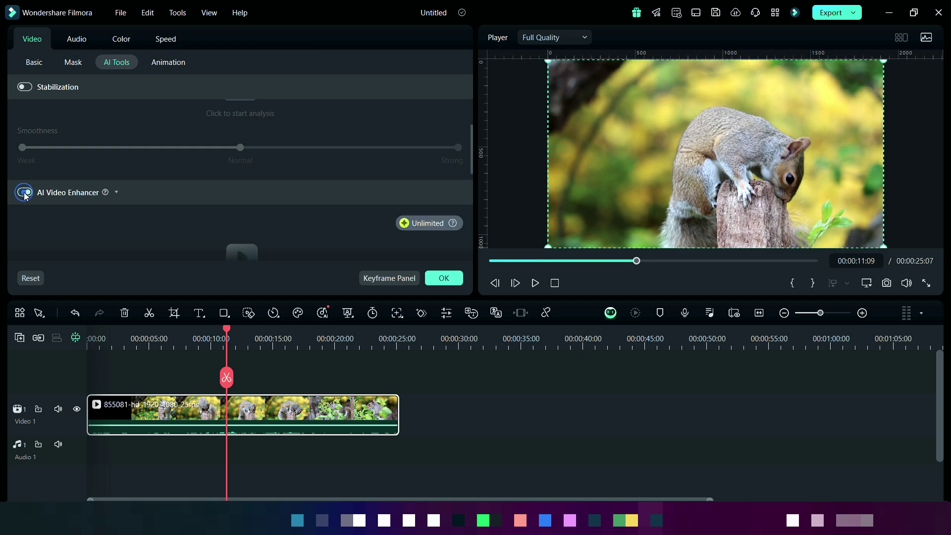
scroll(226, 192, down, 2)
click(234, 170)
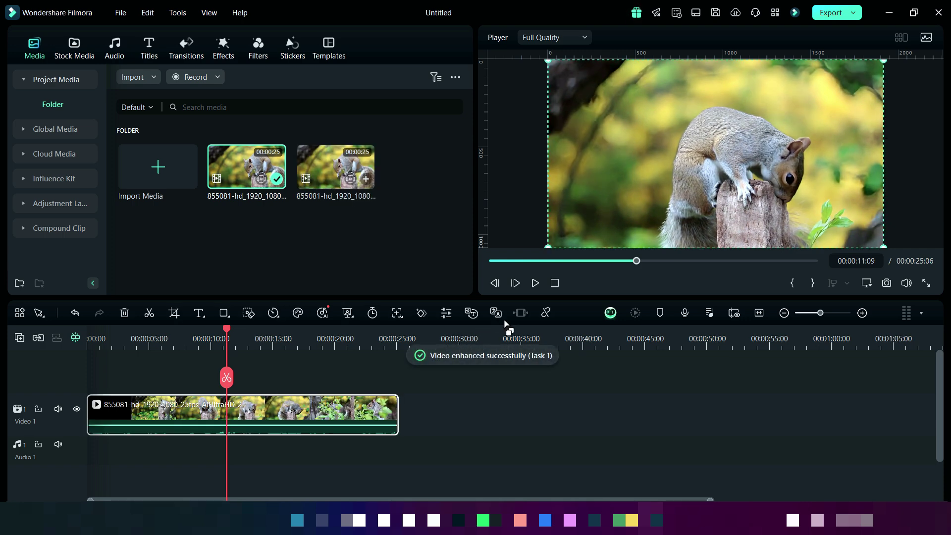
Step: Play the enhanced squirrel clip in full-screen view
click(536, 283)
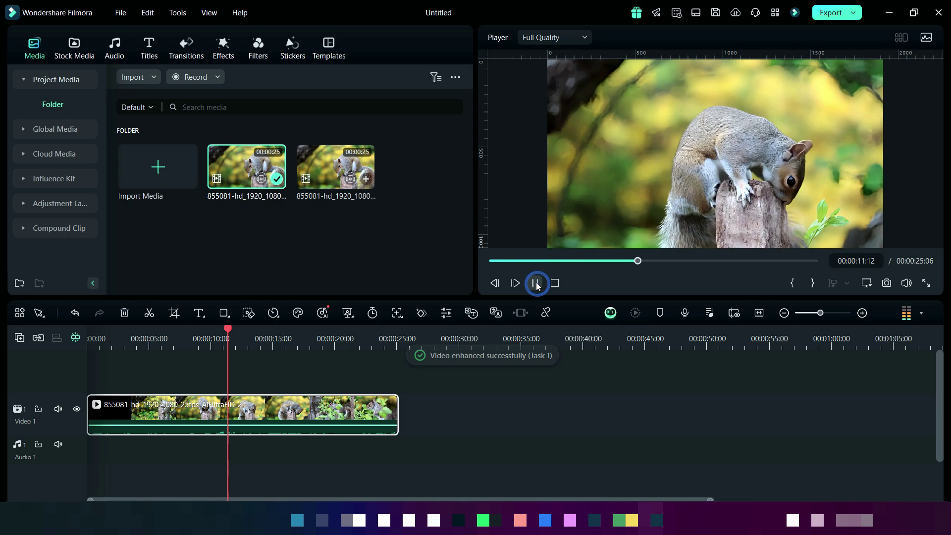
click(924, 284)
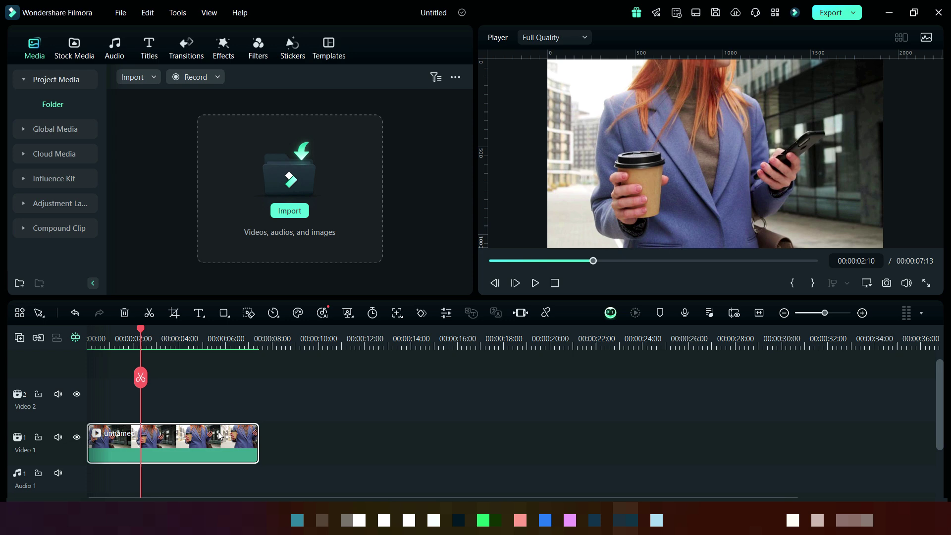
Step: Show the Color settings in the coffee-holding woman clip's properties
click(175, 440)
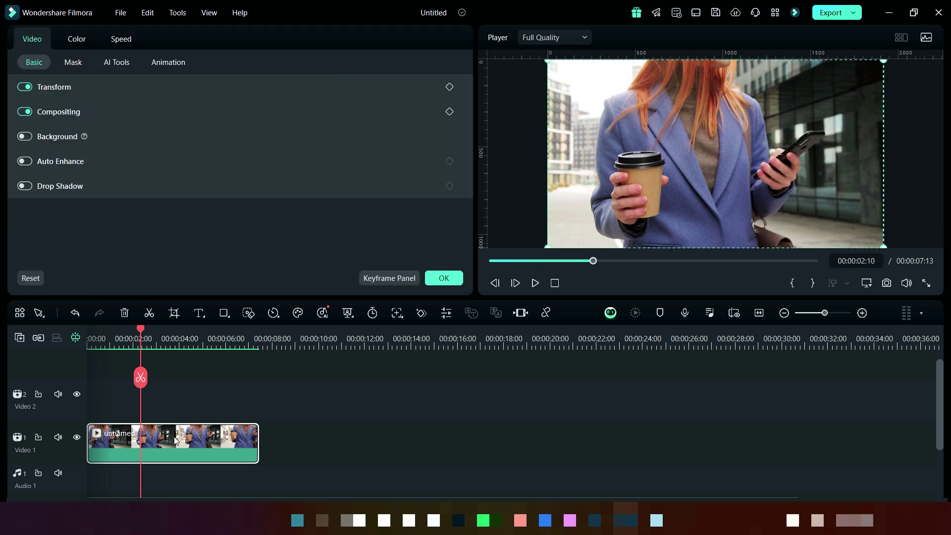
click(75, 38)
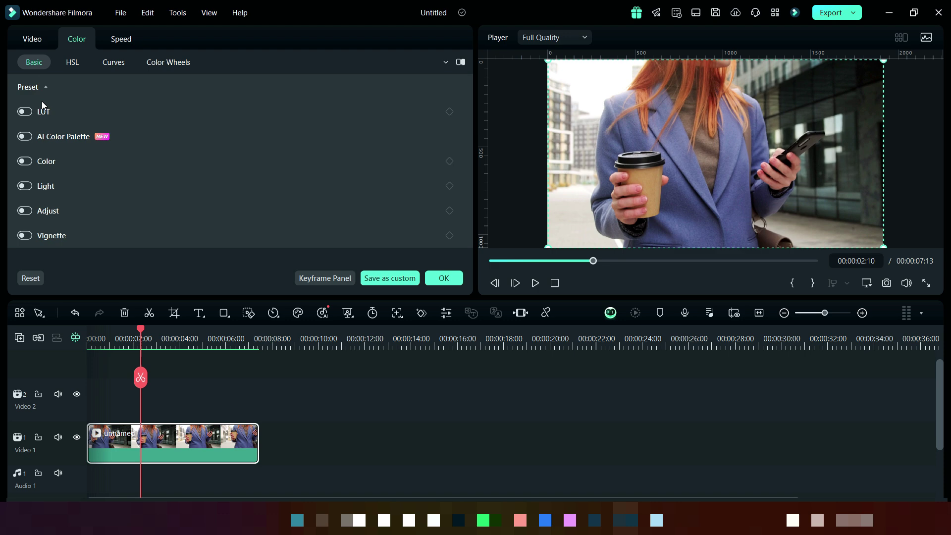
Step: Enable AI Color Palette and generate a preview from the local purple Color Hunt palette
click(24, 137)
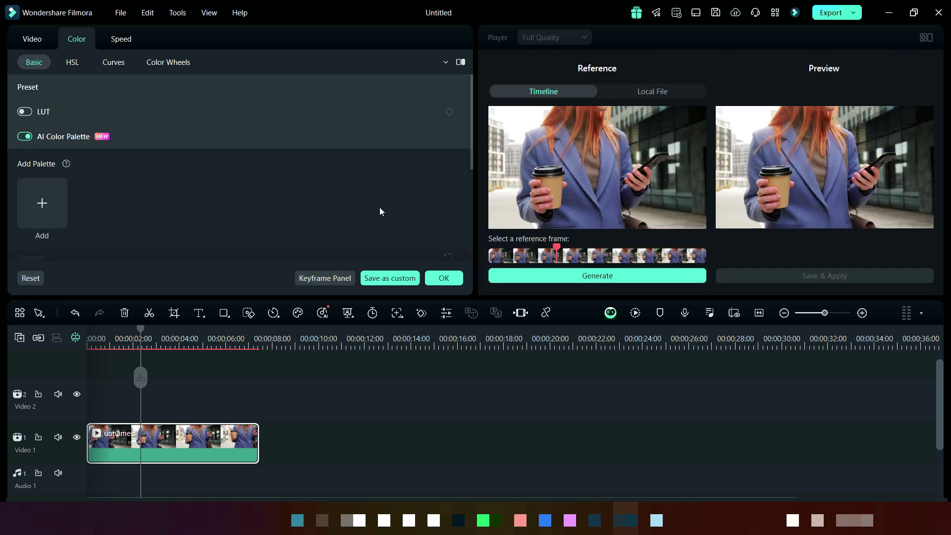
click(642, 94)
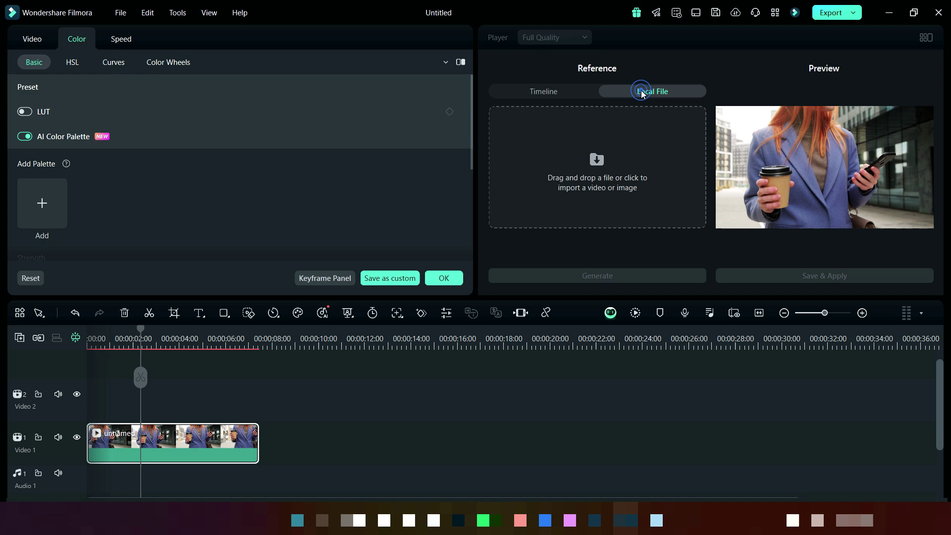
click(592, 158)
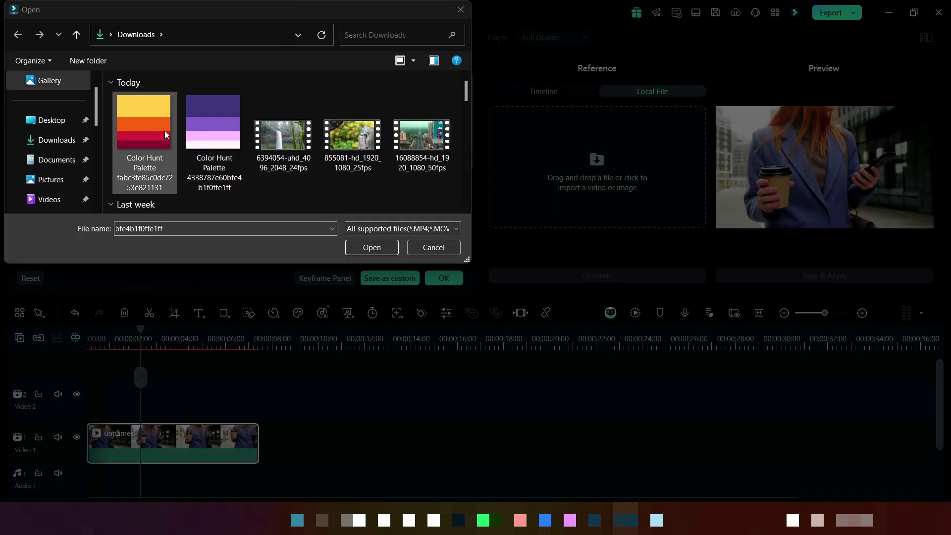
click(163, 129)
click(207, 148)
click(372, 247)
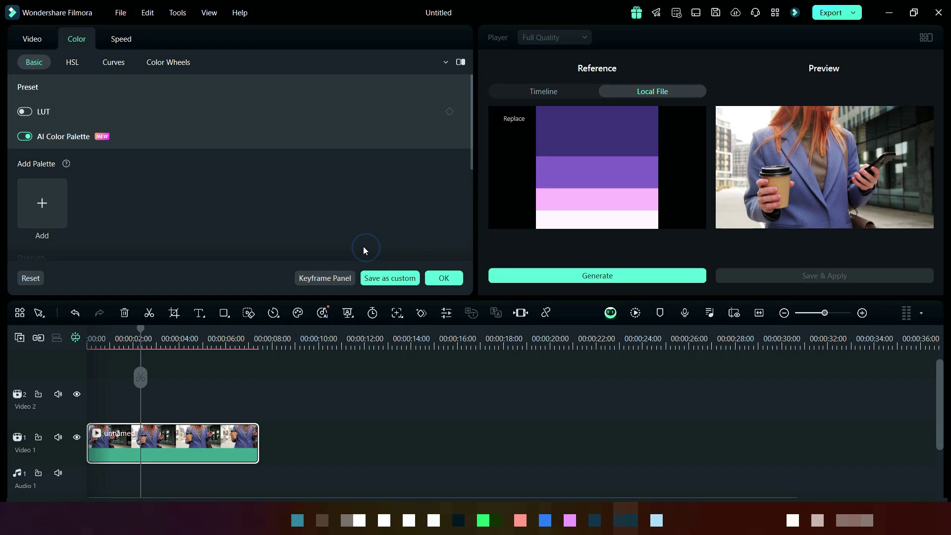
click(597, 280)
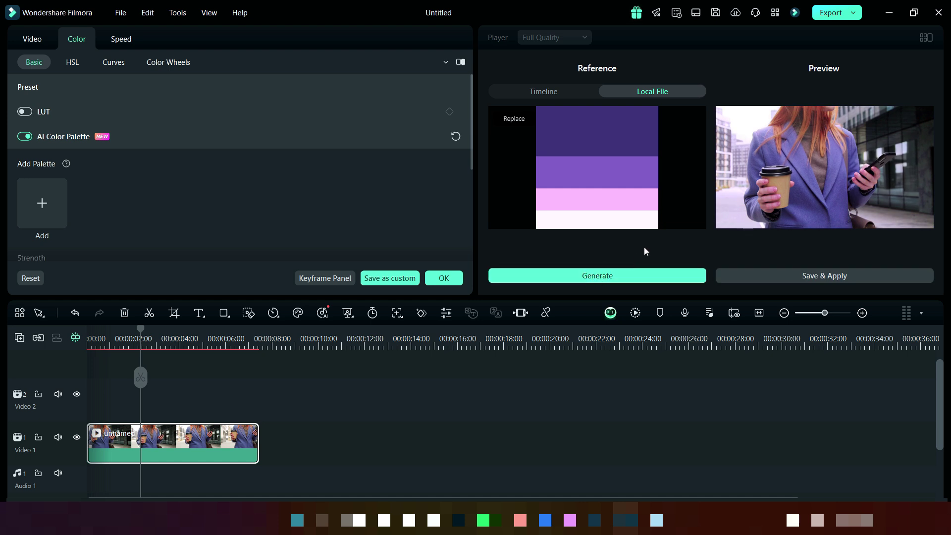
scroll(297, 234, down, 2)
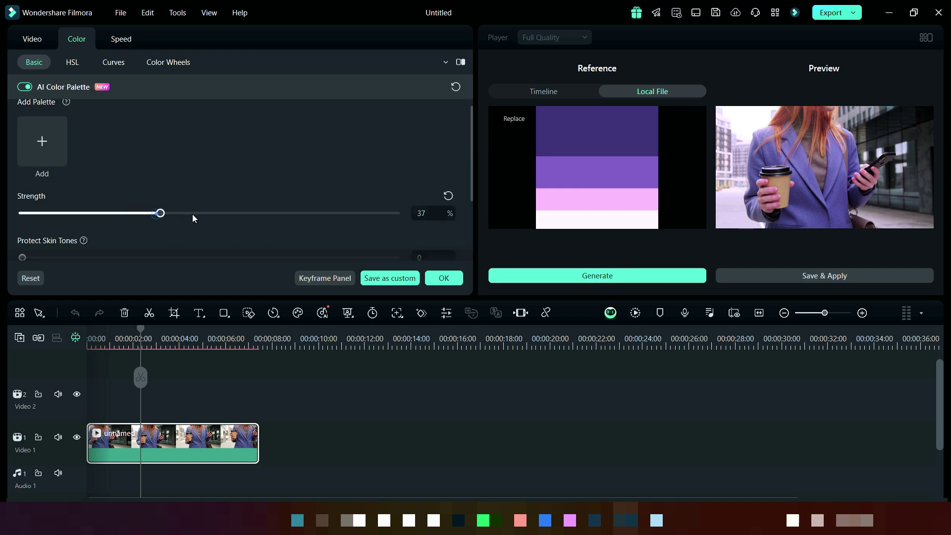
Step: Set palette strength 84 and skin-tone protection 99, then save and apply it
drag(331, 218, 263, 219)
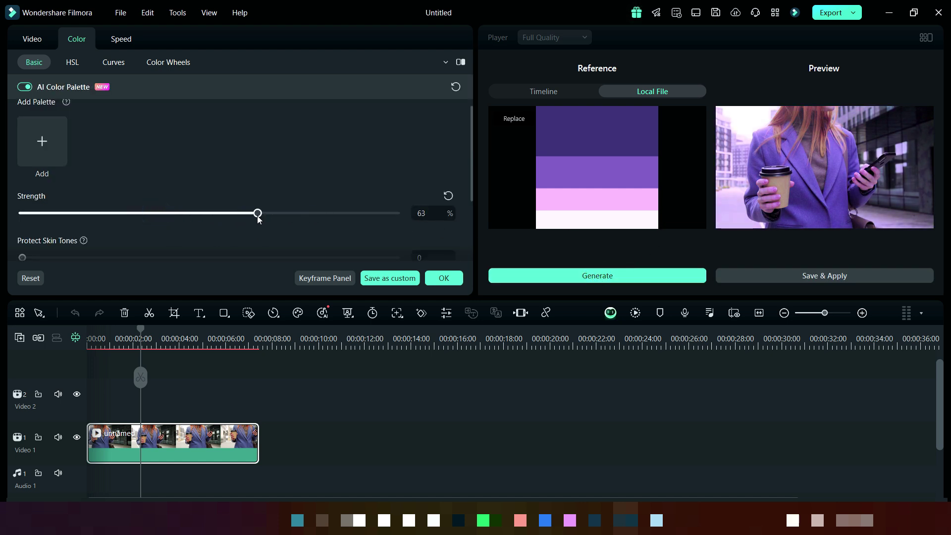
scroll(84, 214, down, 2)
drag(103, 195, 391, 196)
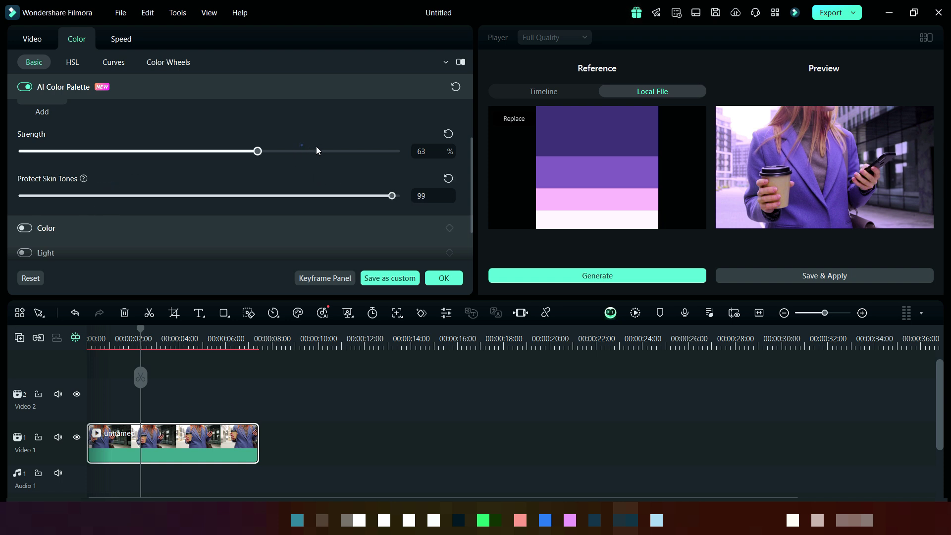
drag(324, 149, 337, 151)
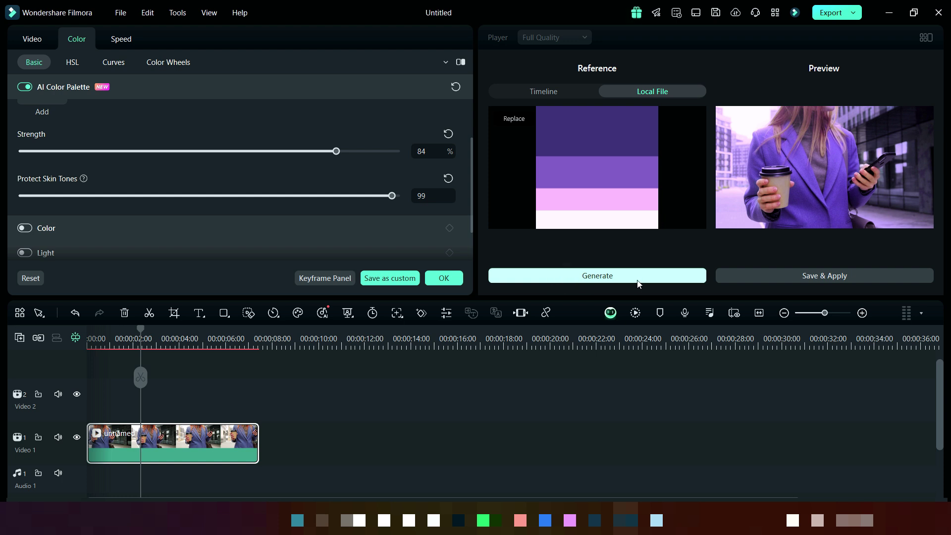
click(751, 277)
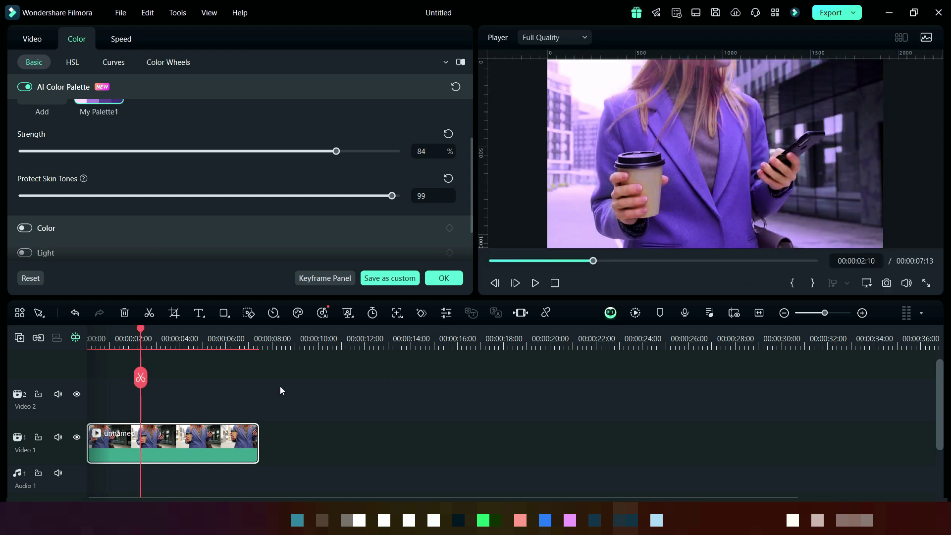
Step: Rewind the purple-graded woman clip to its start and play it
drag(141, 334, 84, 352)
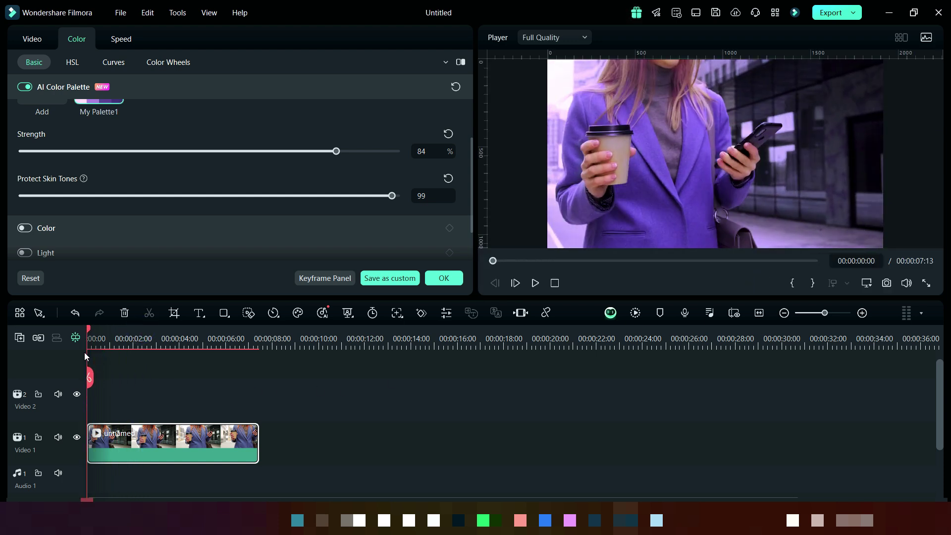
click(538, 285)
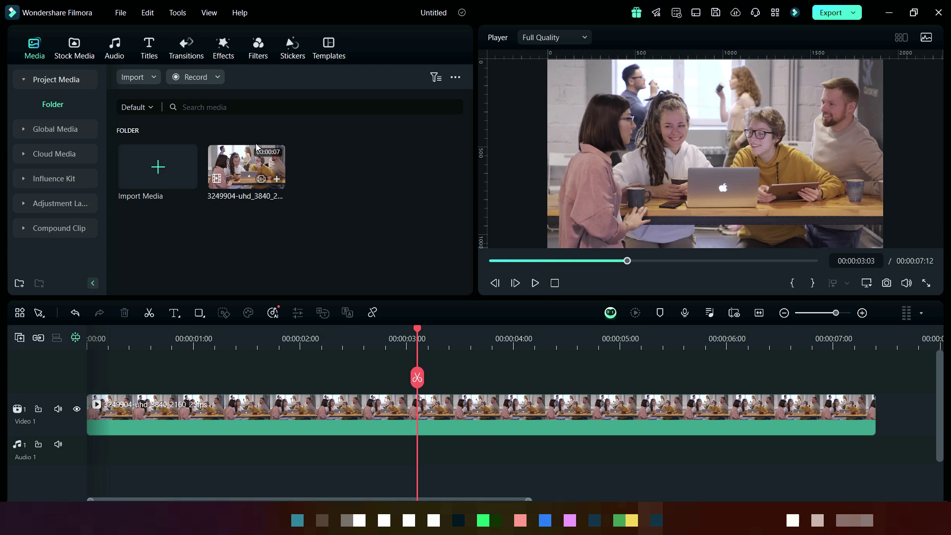
Step: Put AI Classic Mosaic from Body Effects > Face Mosaic on the friends clip and open its properties
click(222, 49)
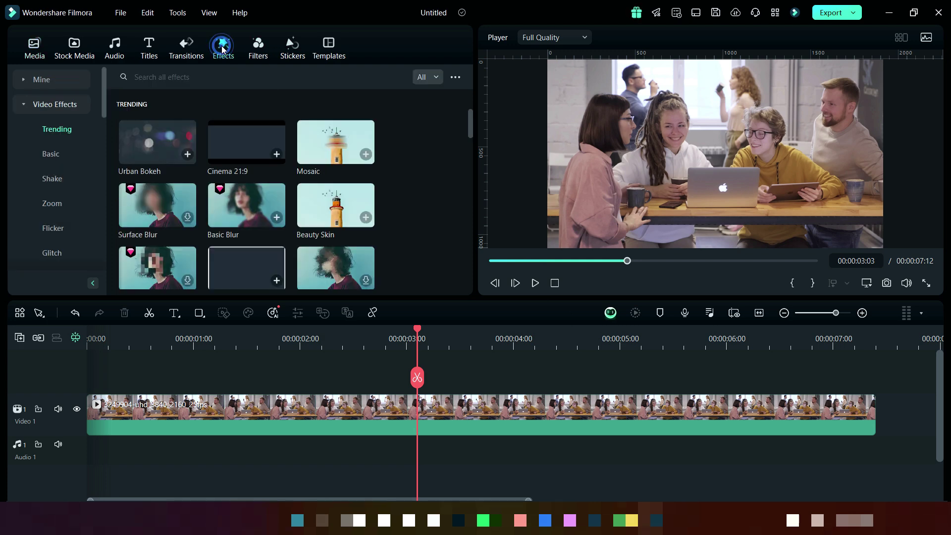
click(26, 107)
click(26, 129)
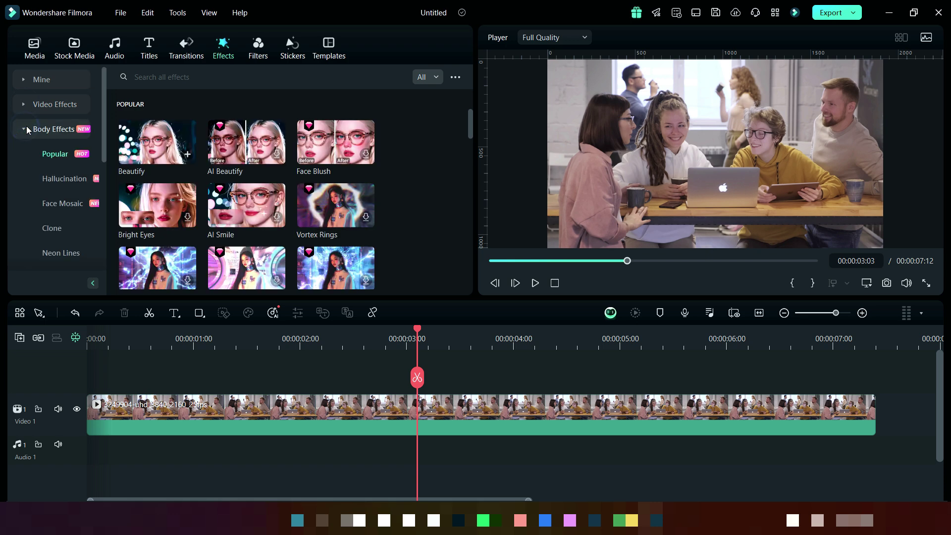
click(66, 204)
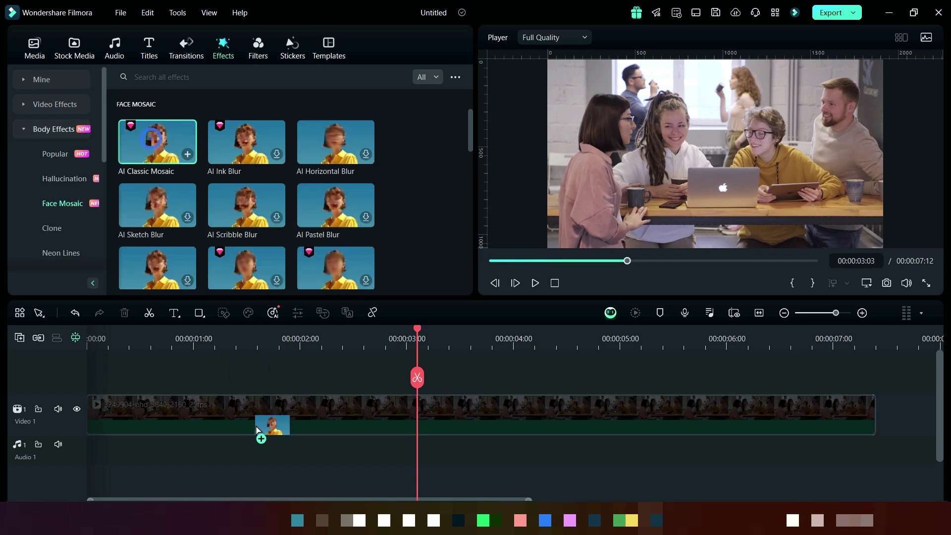
drag(151, 143, 255, 429)
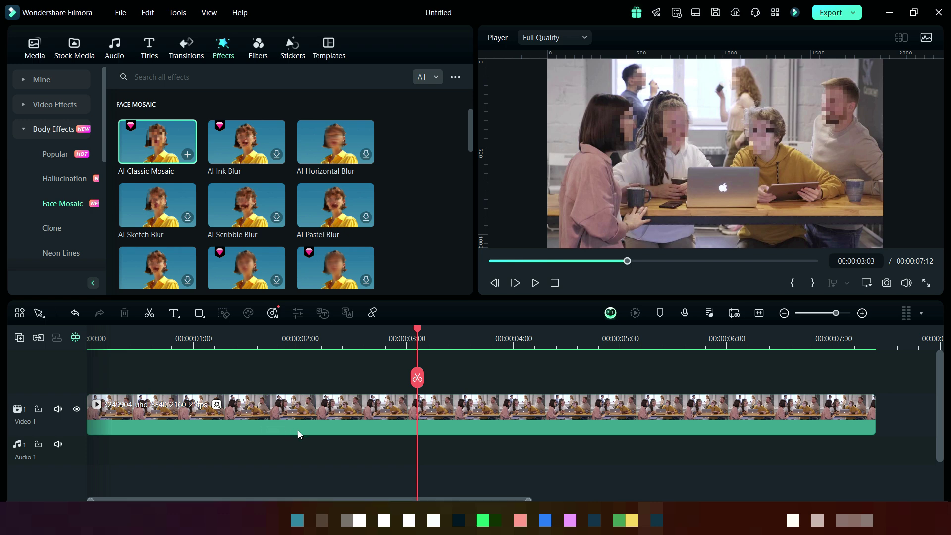
double_click(400, 421)
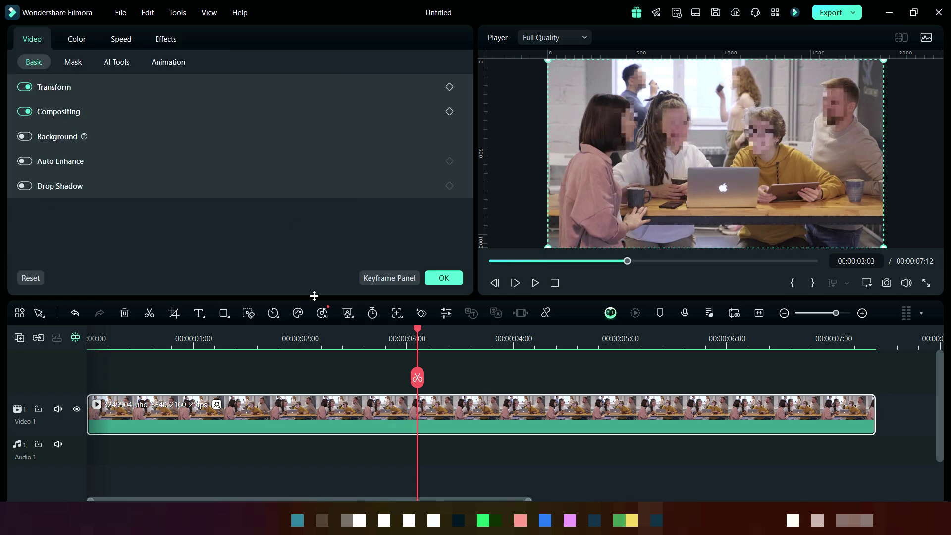
Step: Show the mosaic effect settings and uncheck all six detected faces
click(166, 38)
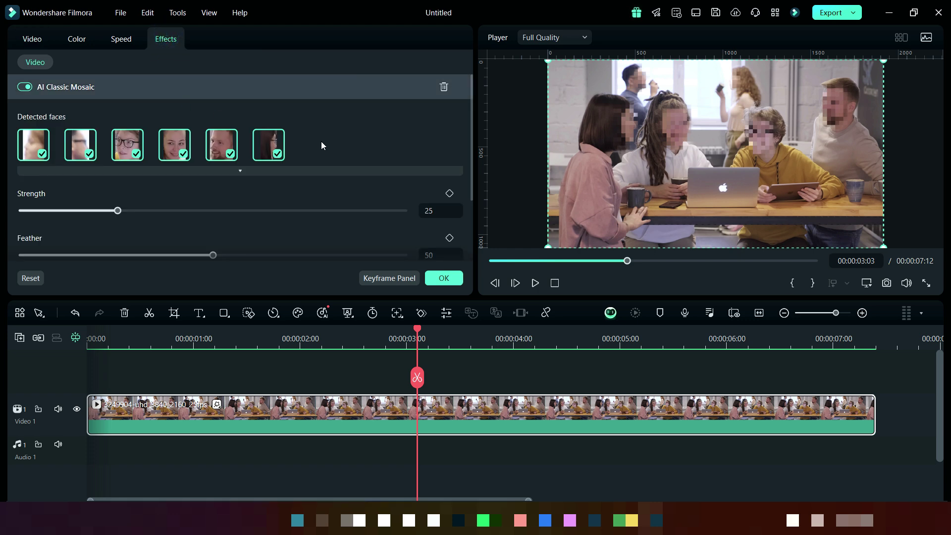
click(279, 155)
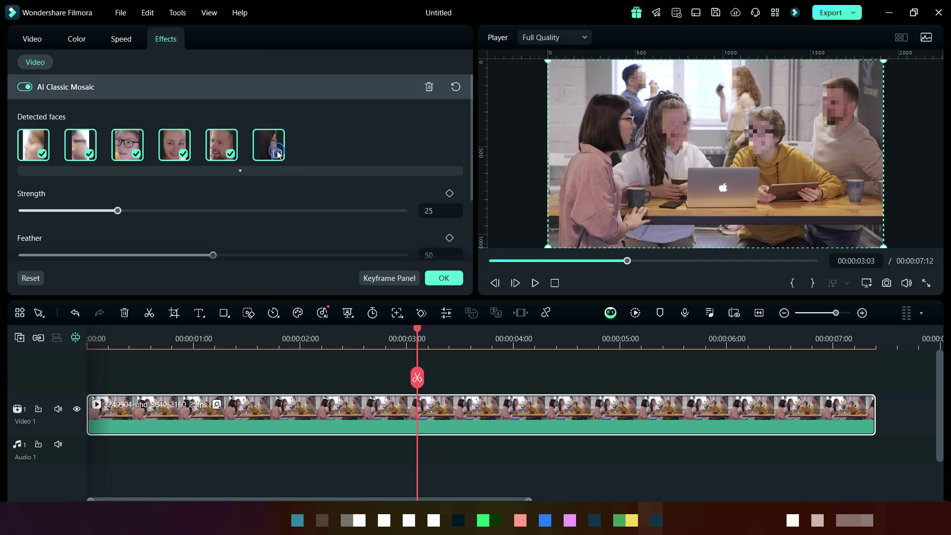
click(230, 154)
click(184, 155)
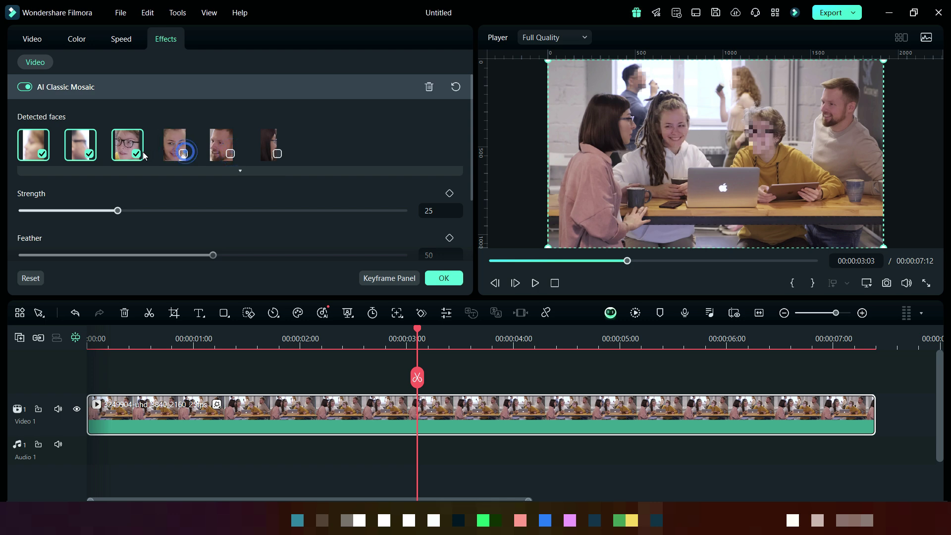
click(136, 154)
click(89, 154)
click(42, 154)
Step: Re-enable faces one, two, four, five and six, and set mosaic strength to 19
click(183, 154)
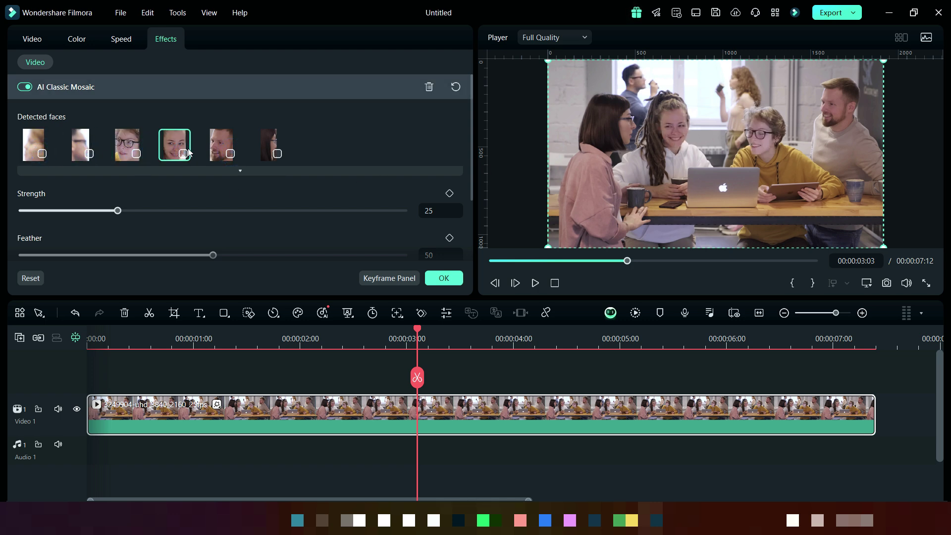
click(277, 154)
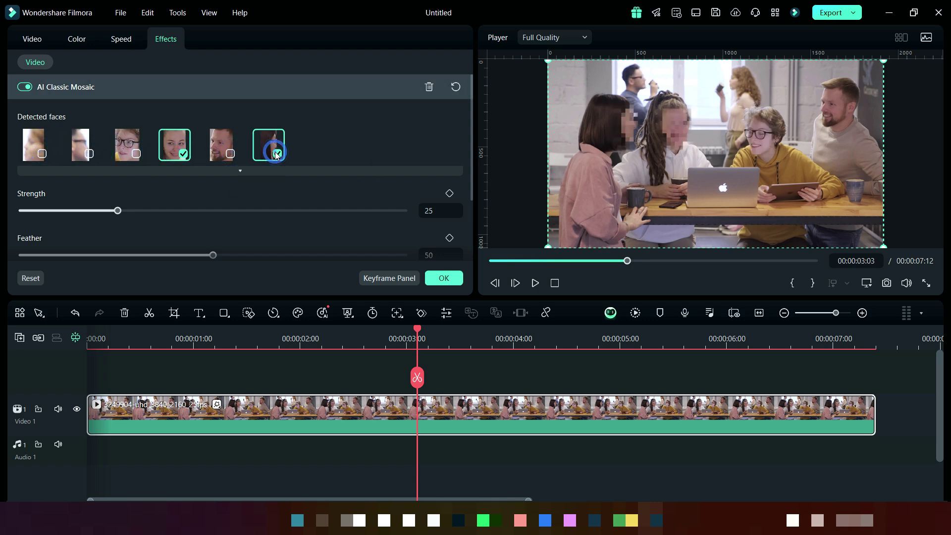
click(90, 154)
click(42, 154)
click(229, 155)
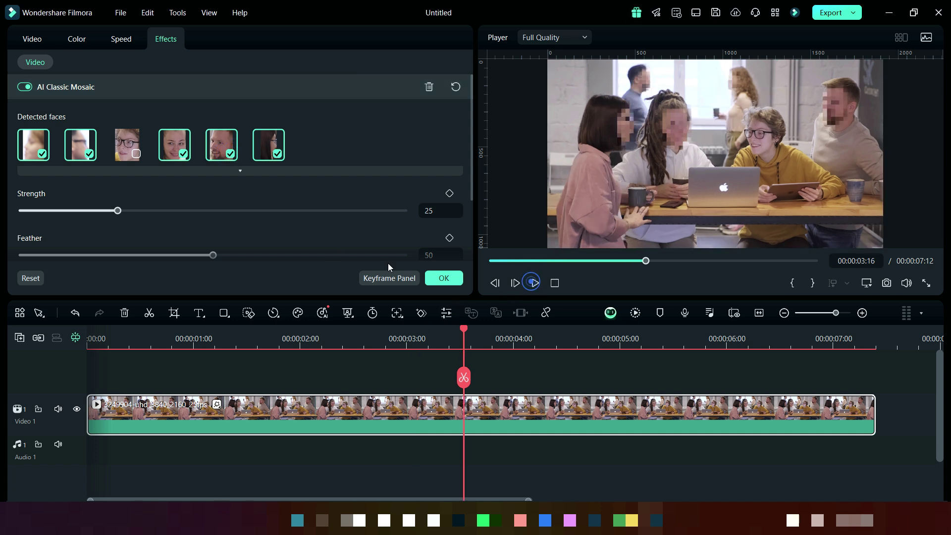
click(270, 211)
mouse_move(388, 210)
mouse_down()
mouse_move(32, 210)
mouse_move(94, 210)
mouse_up()
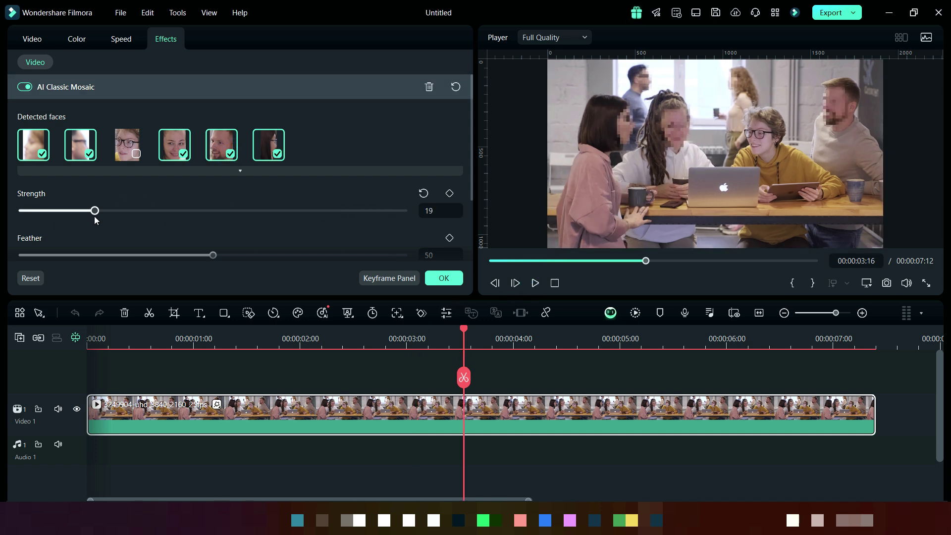
scroll(312, 245, down, 2)
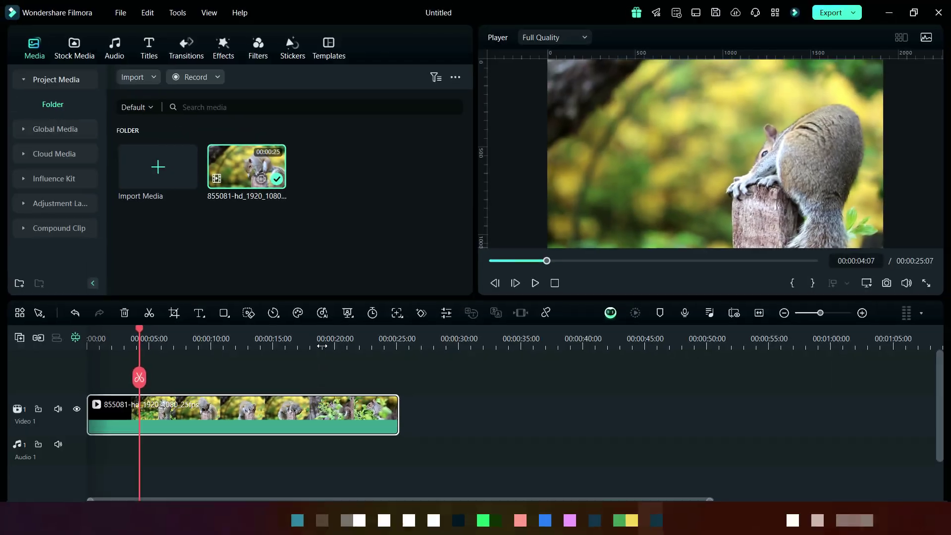
Step: Generate Smart BGM music for the squirrel clip and move the playhead to about nine seconds
click(322, 313)
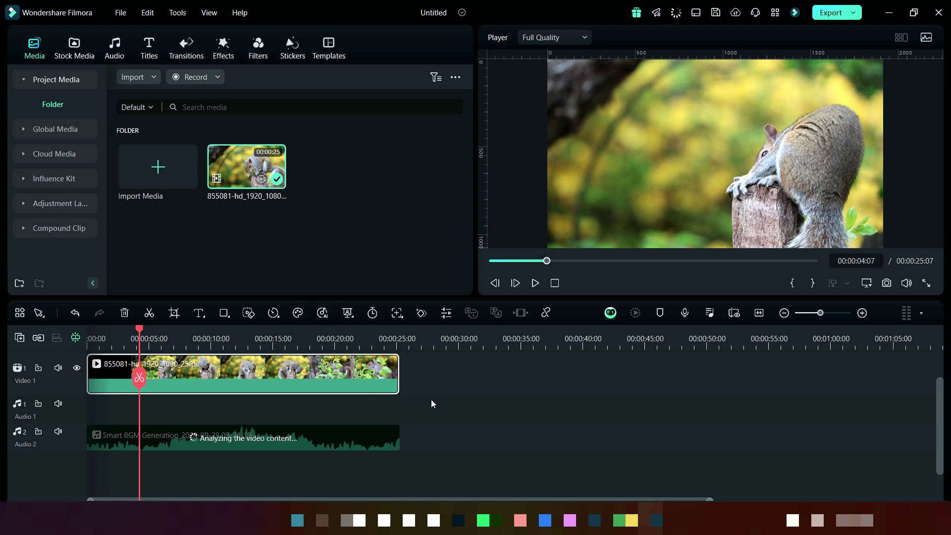
scroll(430, 403, up, 1)
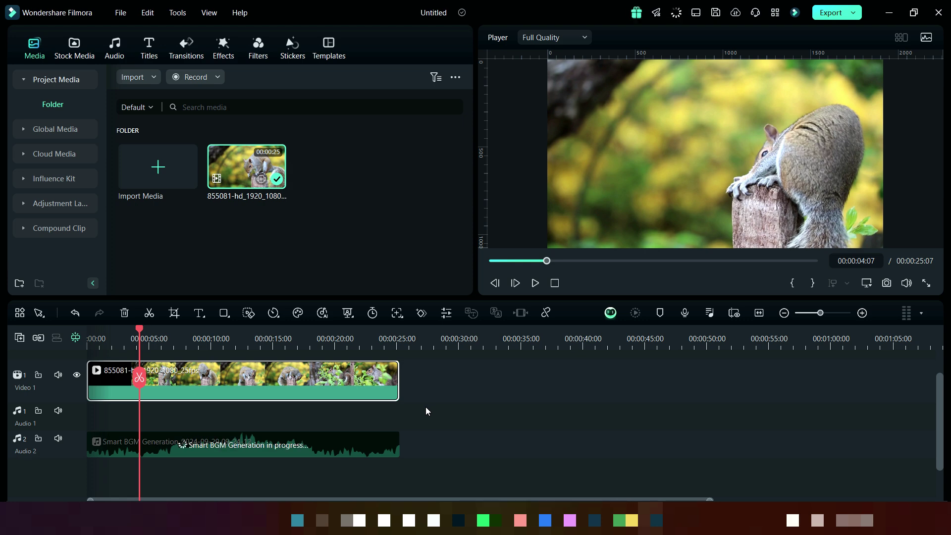
click(206, 344)
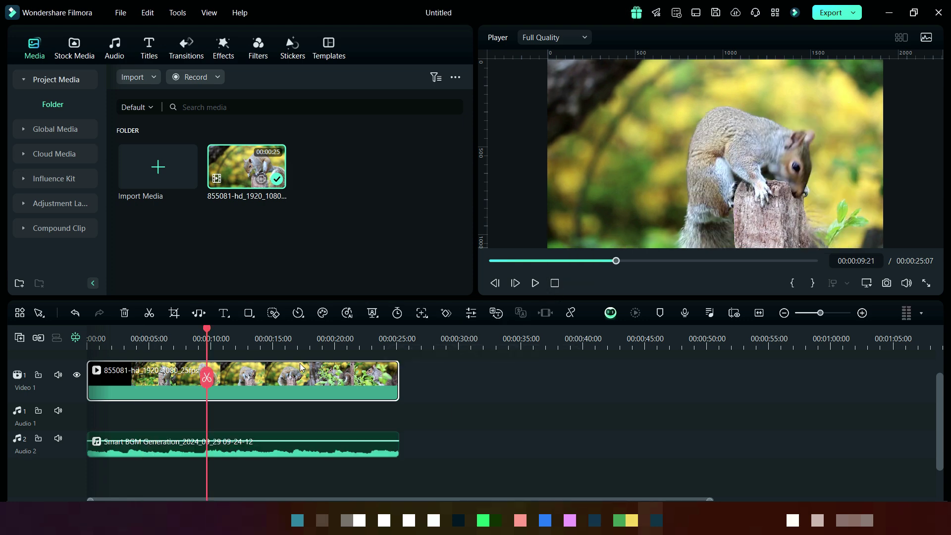
Step: Generate 'jungle nature sound' effects with AI Sound Effect and preview one result
click(115, 49)
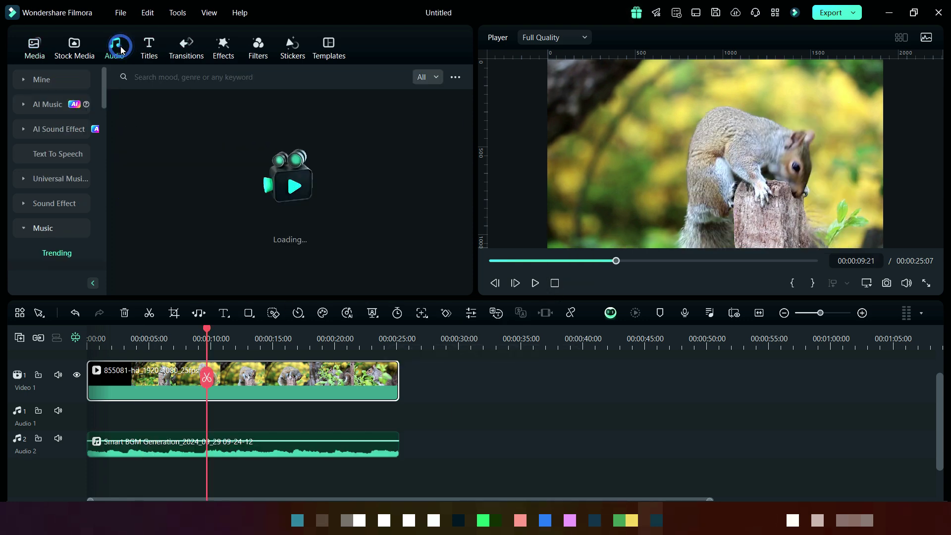
click(32, 132)
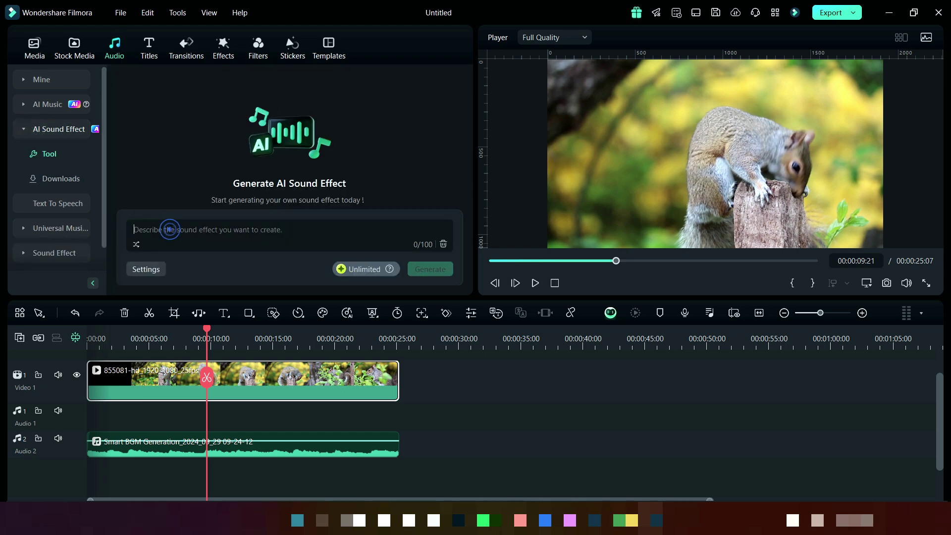
text(jungle nature sound)
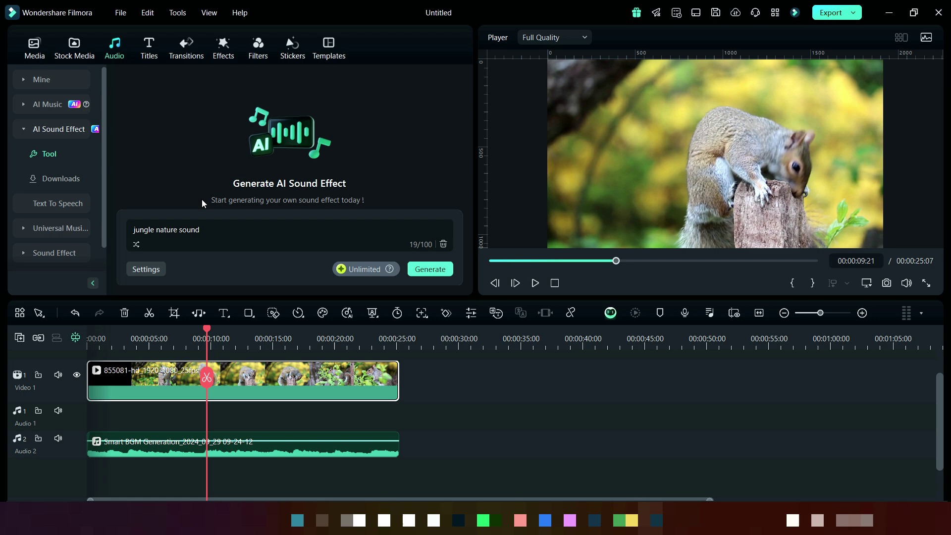
key(Return)
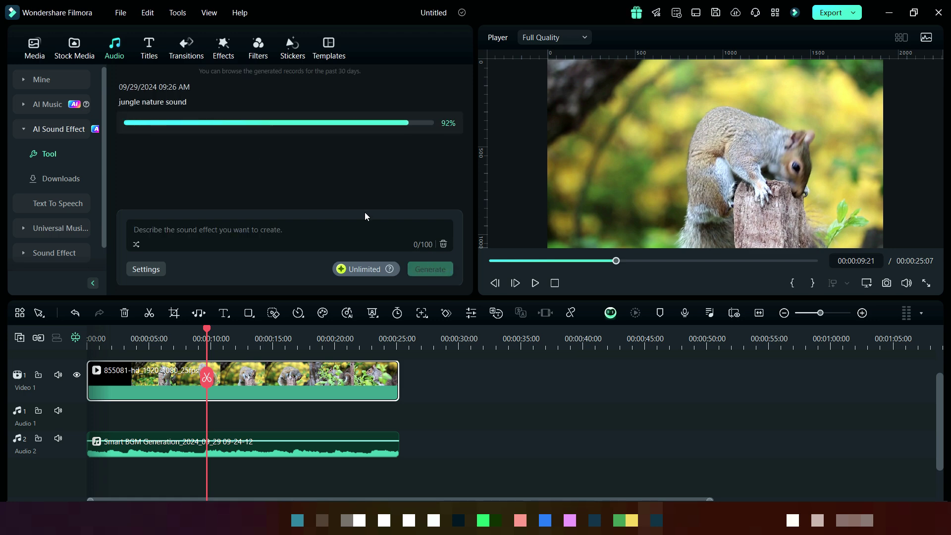
click(231, 122)
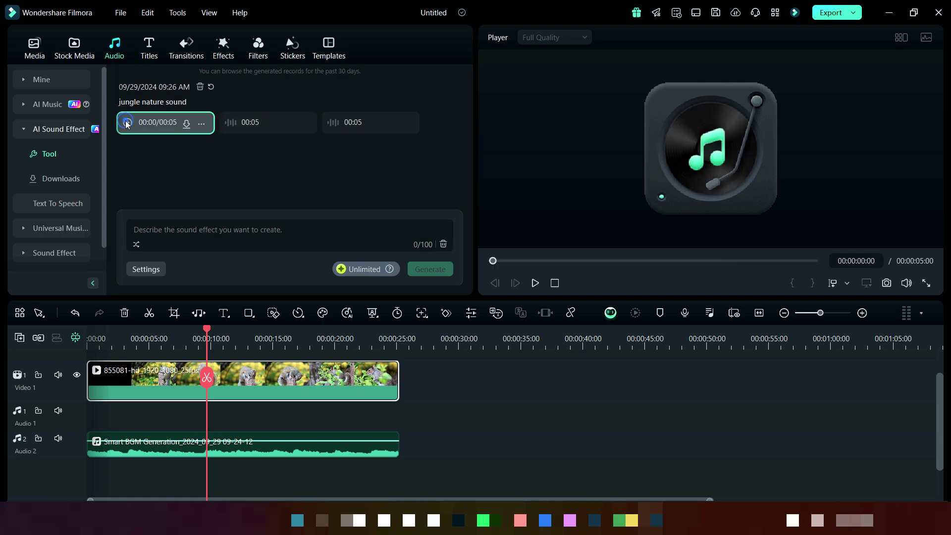